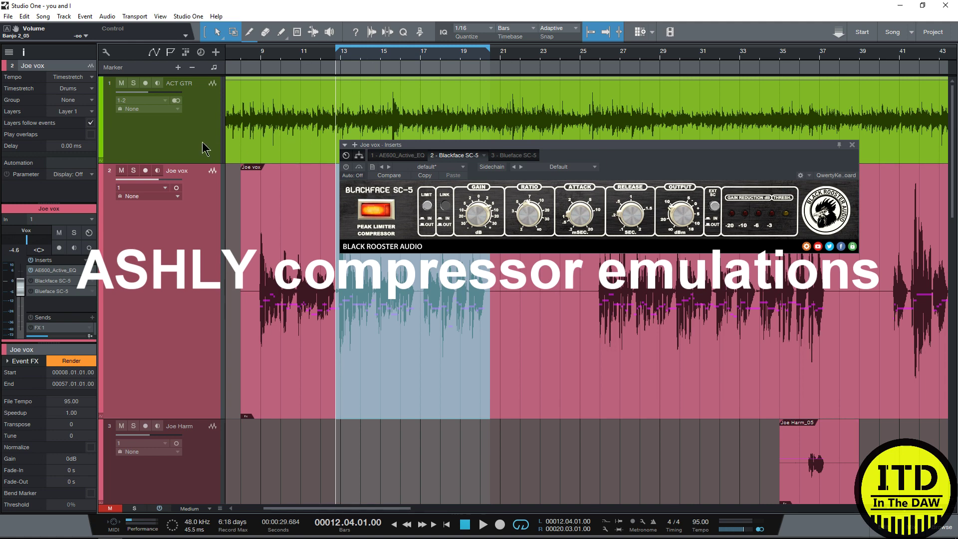
Step: Switch to the full-screen Console while keeping the Blackface SC-5 inserts window open
{"action": "key", "text": "F3"}
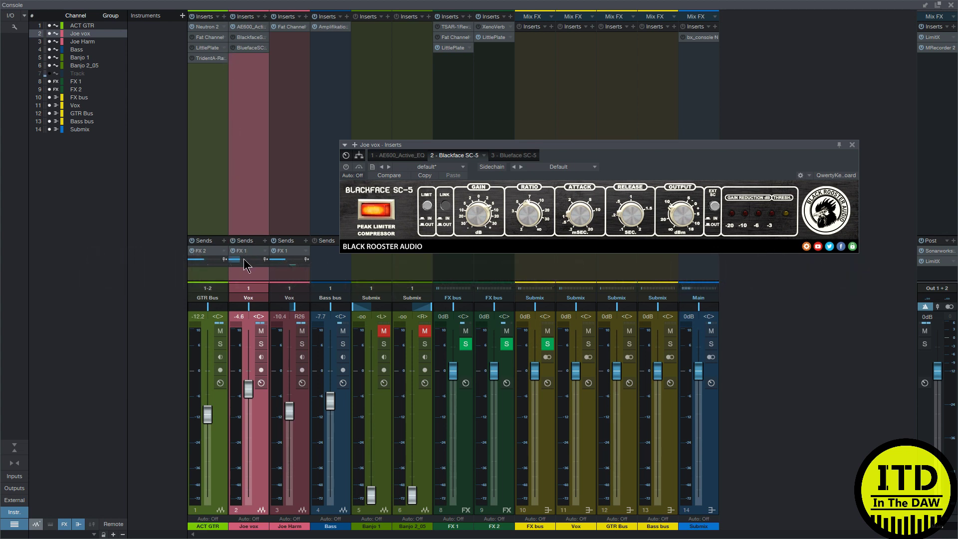
Step: Close the Console to get back to the Joe vox arrange view
{"action": "mouse_move", "coordinate": [247, 260]}
{"action": "key", "text": "F3"}
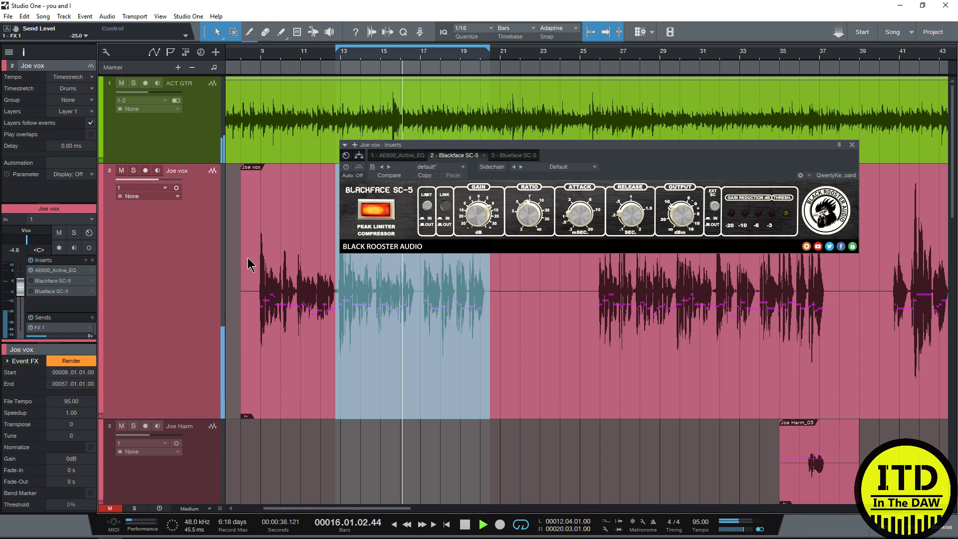
Step: Solo Joe vox and audition the loop with the Blackface SC-5 bypassed
{"action": "key", "text": "space"}
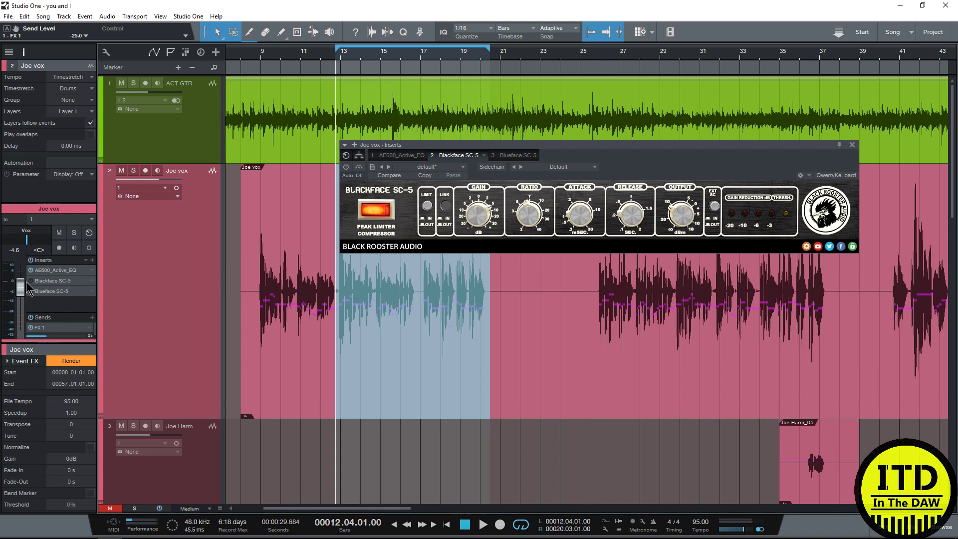
{"action": "left_click", "coordinate": [132, 170]}
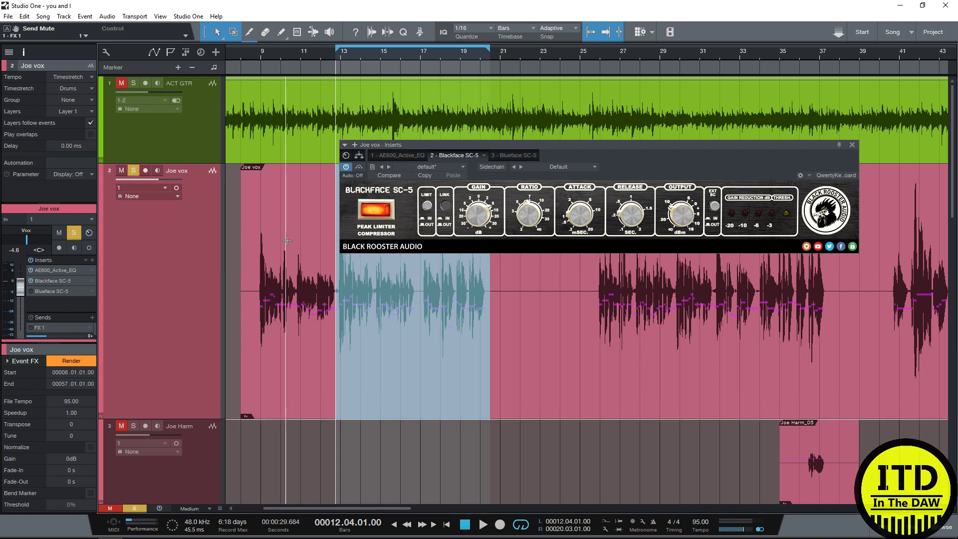
{"action": "left_click", "coordinate": [359, 167]}
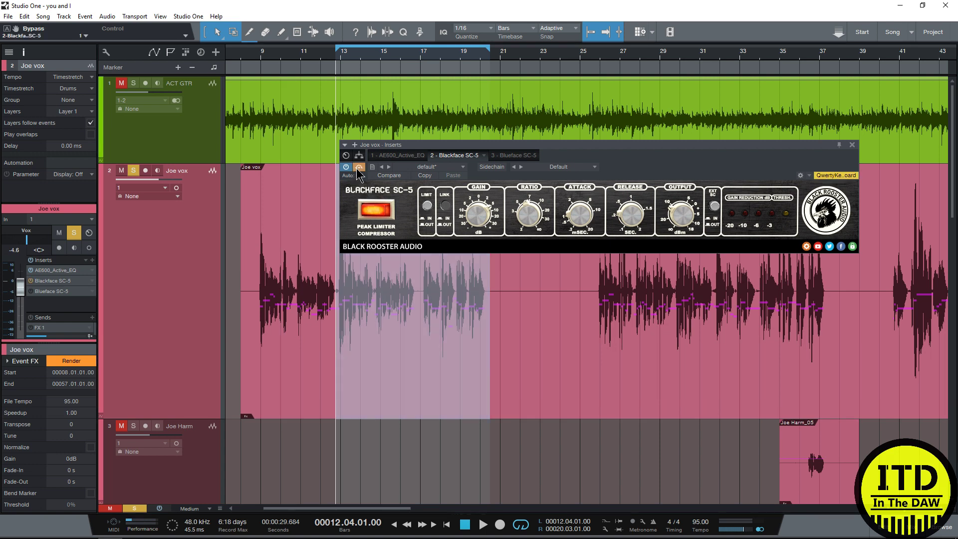
{"action": "key", "text": "space"}
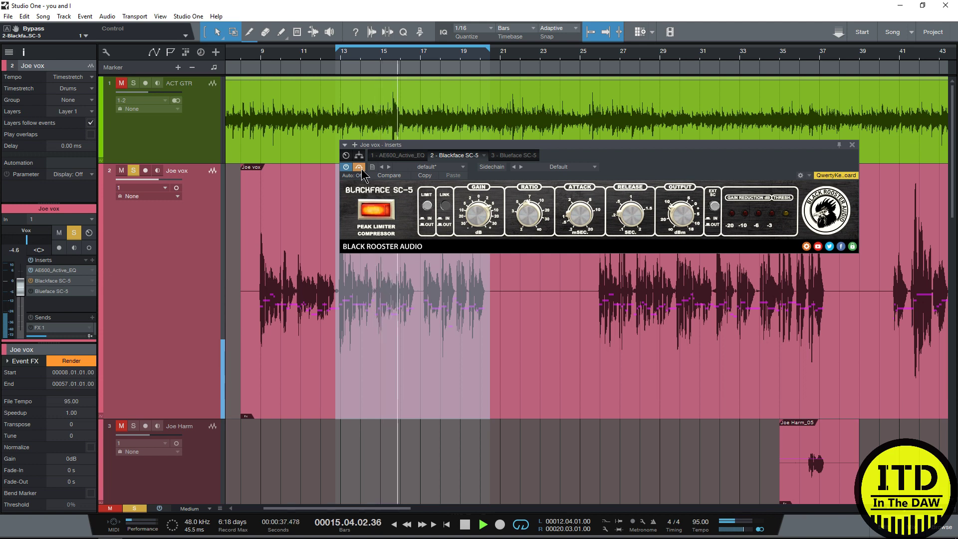
{"action": "key", "text": "space"}
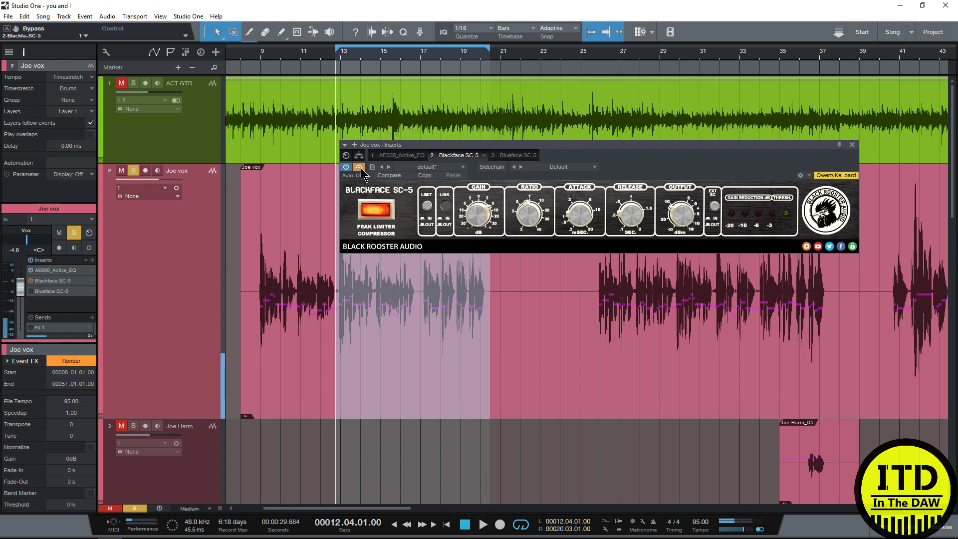
{"action": "key", "text": "space"}
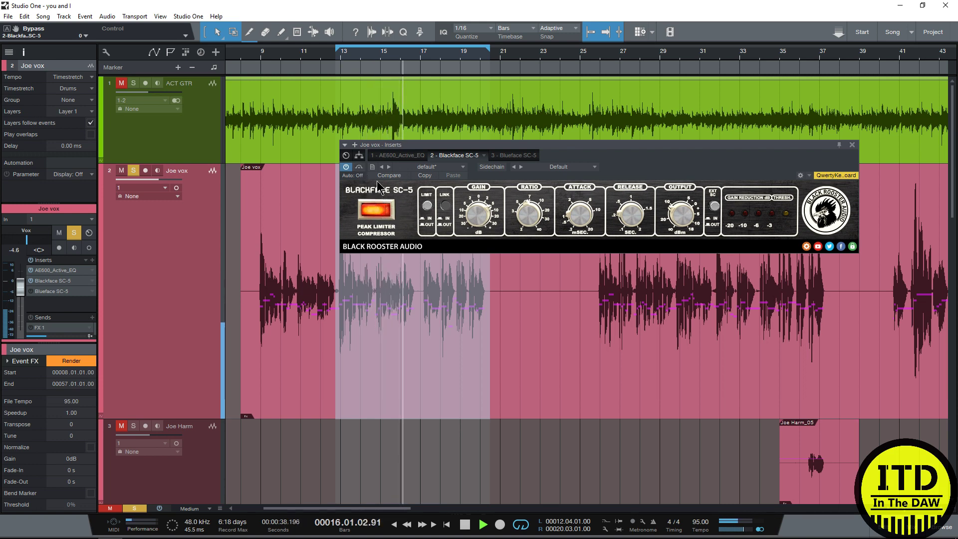
{"action": "key", "text": "space"}
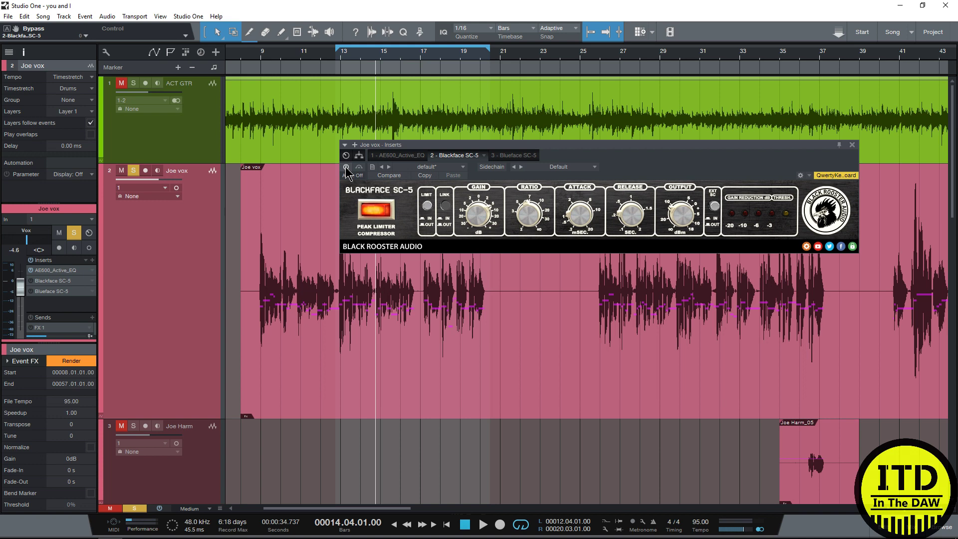
{"action": "key", "text": "space"}
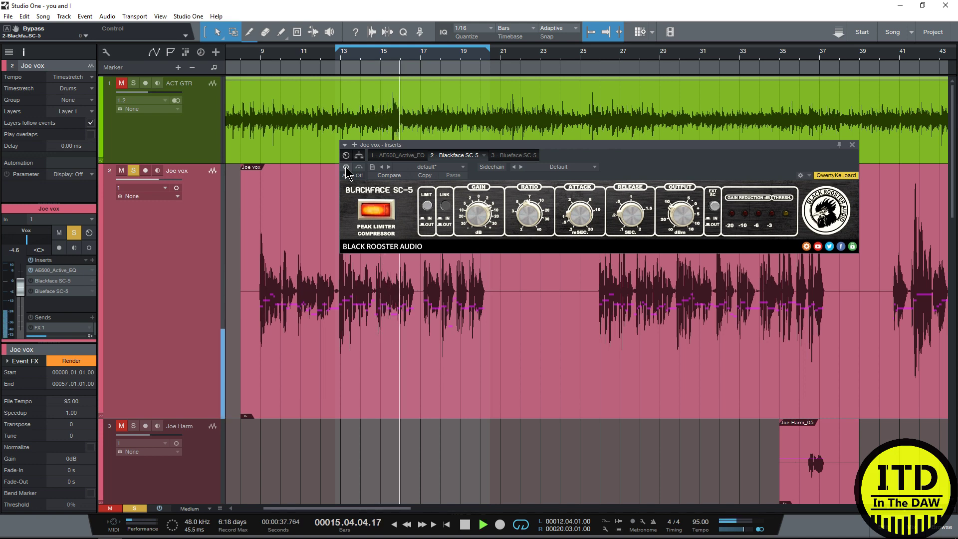
Step: Re-enable the Blackface SC-5, audition the soloed vocal, then return to the loop start
{"action": "left_click", "coordinate": [346, 167]}
{"action": "key", "text": "space"}
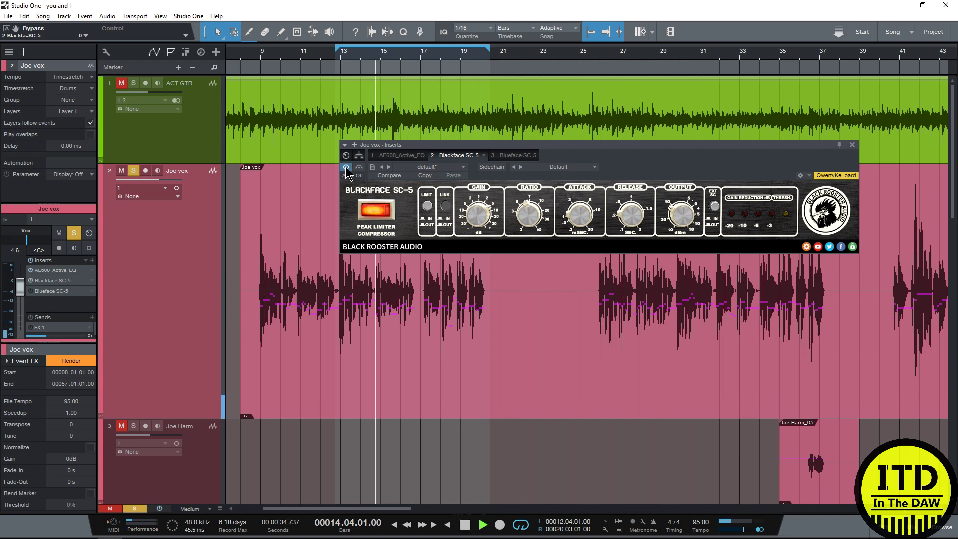
{"action": "key", "text": "space"}
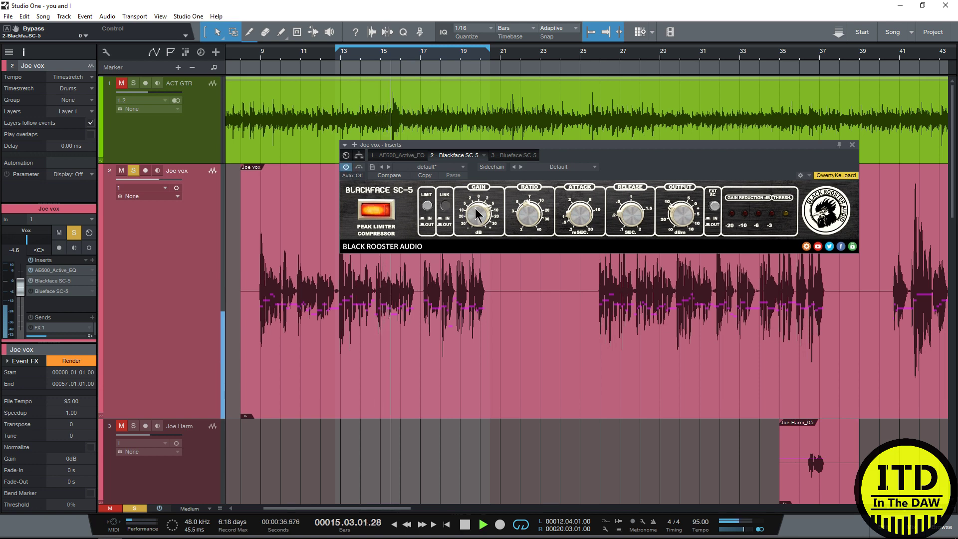
{"action": "key", "text": "space"}
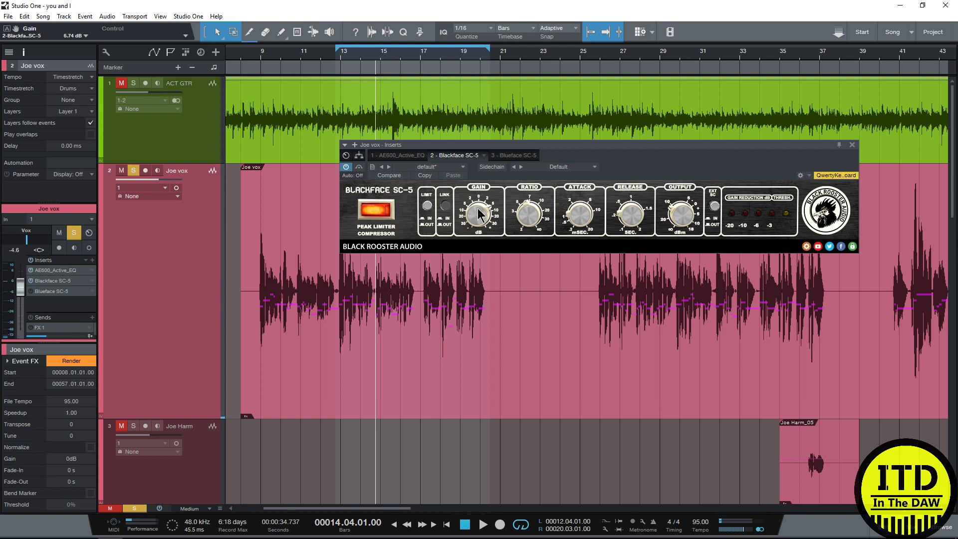
{"action": "key", "text": "space"}
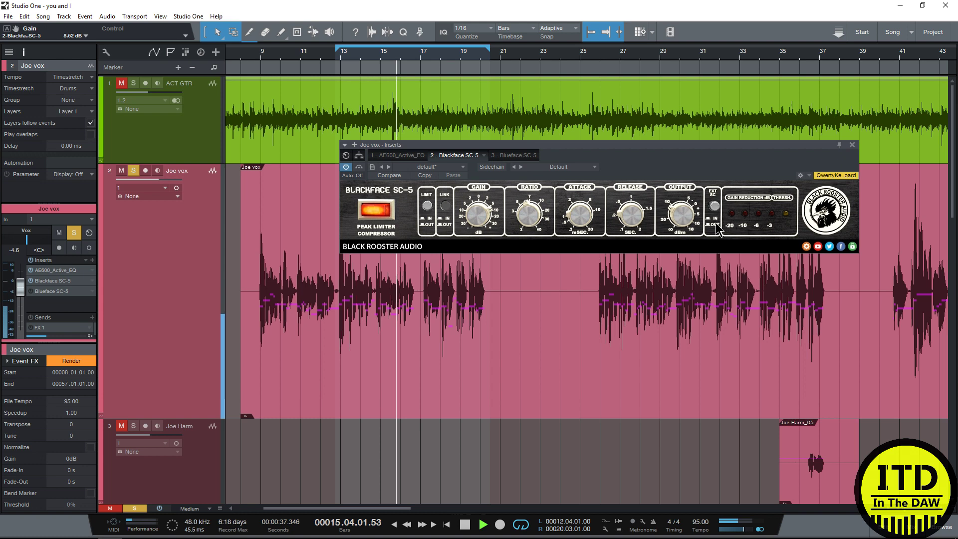
{"action": "key", "text": "space"}
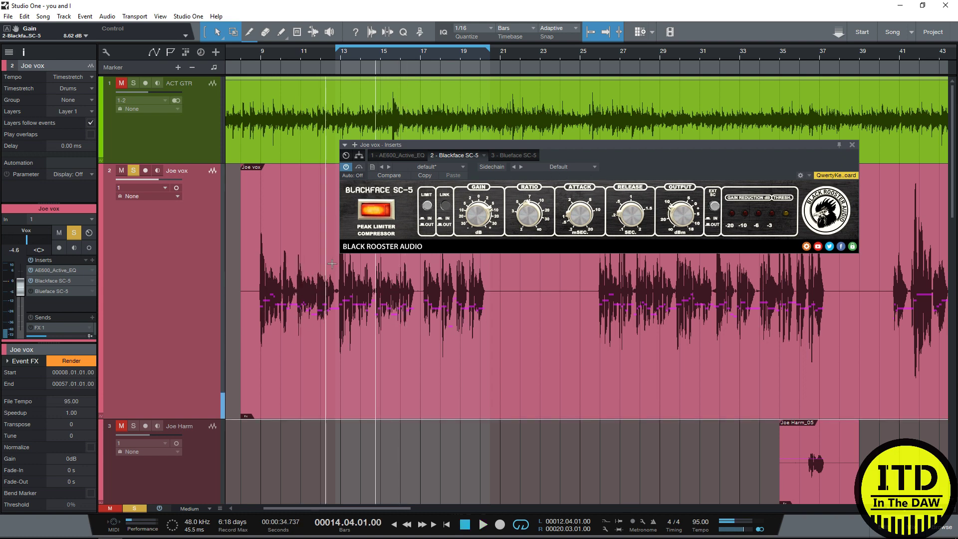
{"action": "key", "text": "KP_1"}
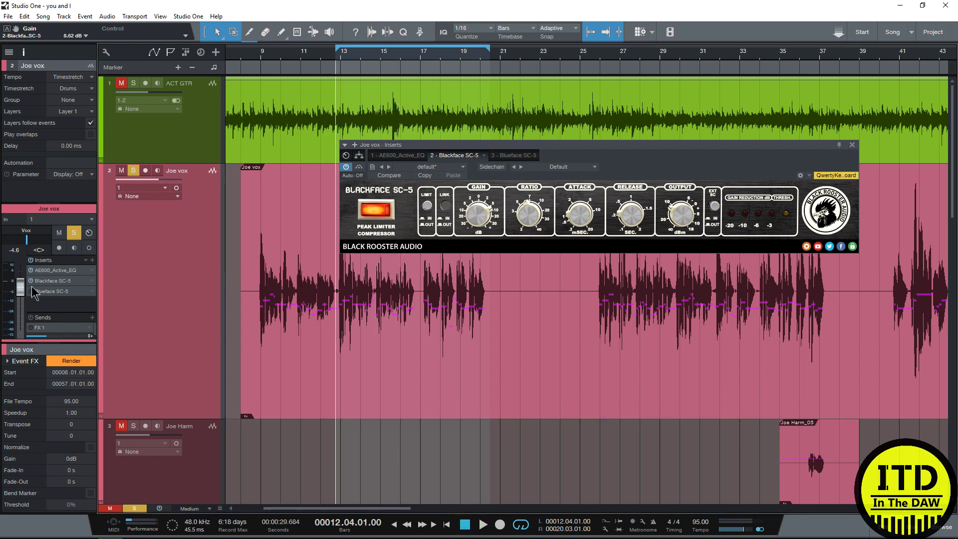
Step: Unsolo Joe vox, bypass the Blackface SC-5, and play the full mix
{"action": "left_click", "coordinate": [74, 233]}
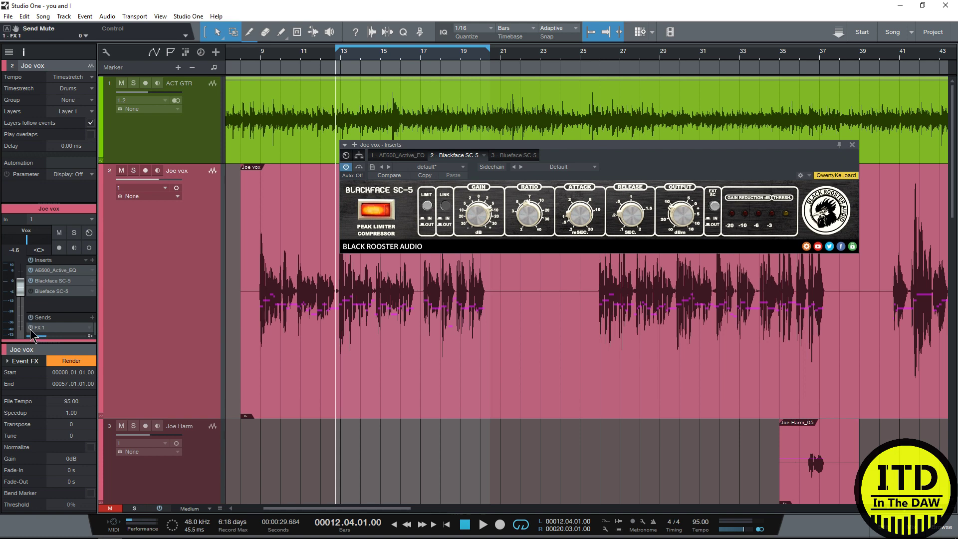
{"action": "left_click", "coordinate": [357, 168]}
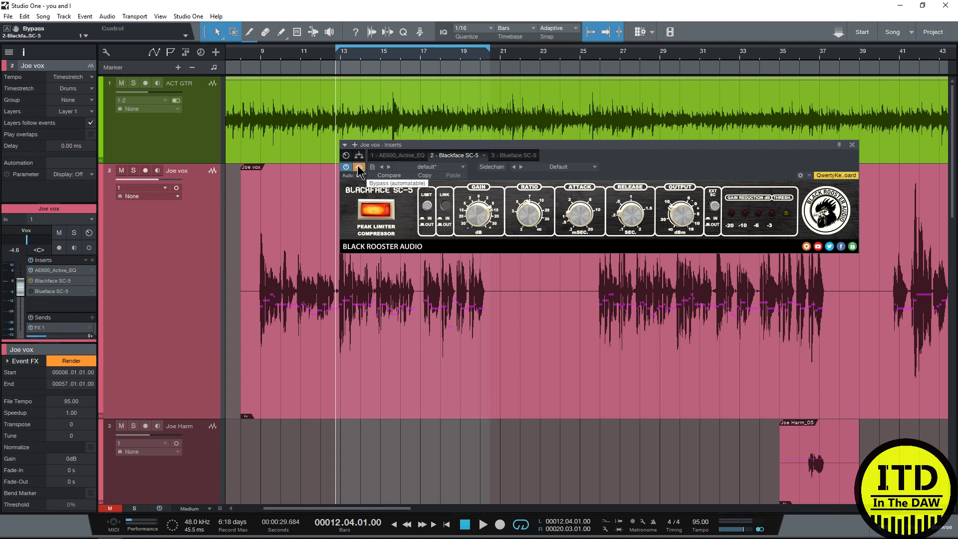
{"action": "key", "text": "space"}
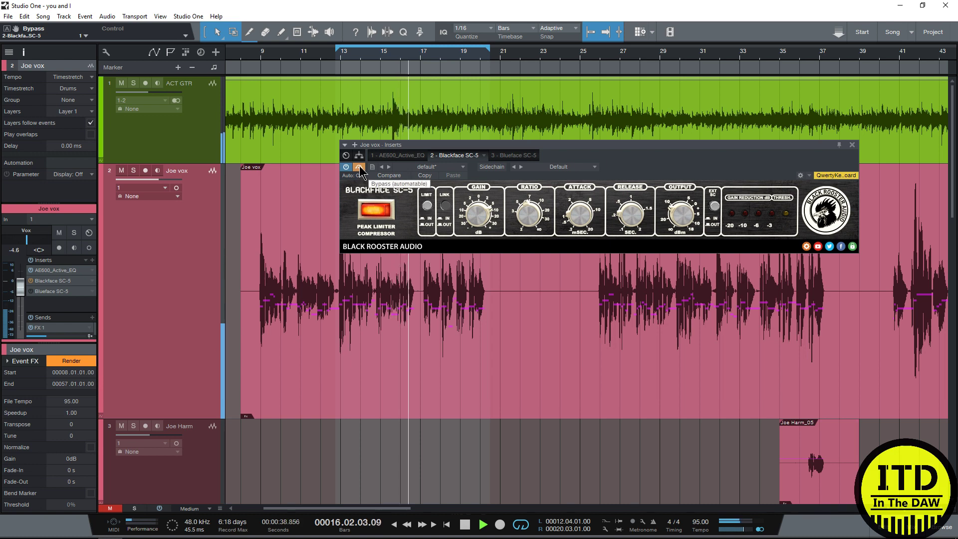
Step: Restart the full mix with the Blackface SC-5 switched back on
{"action": "key", "text": "space"}
{"action": "left_click", "coordinate": [360, 167]}
{"action": "key", "text": "space"}
{"action": "key", "text": "space"}
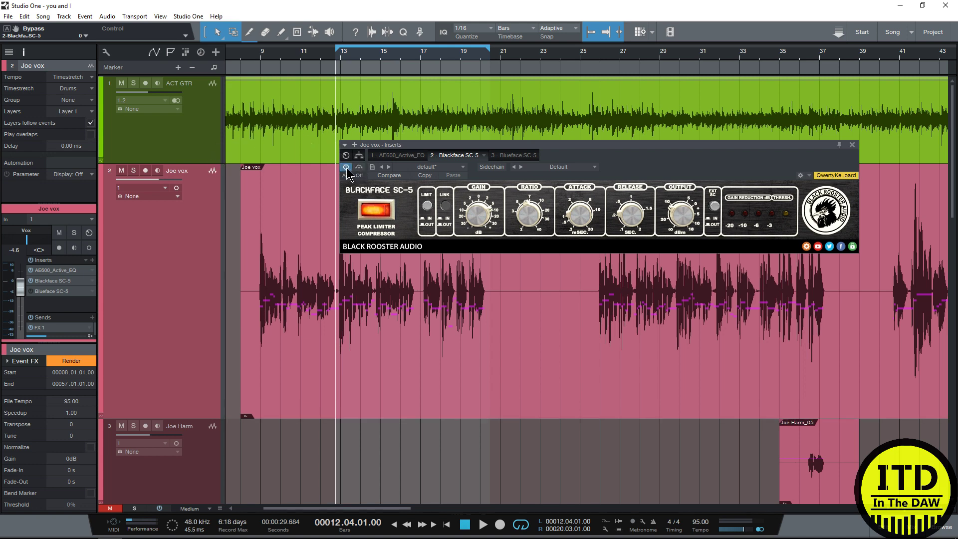
Step: Show the Blueface SC-5 controls, set its output to -3.0 dB, and solo Joe vox
{"action": "left_click", "coordinate": [52, 291]}
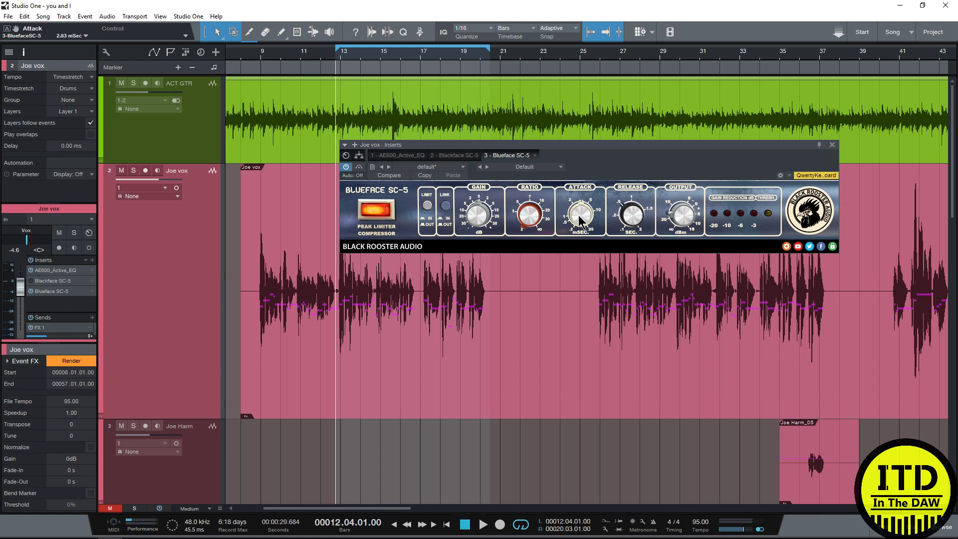
{"action": "left_click_drag", "start_coordinate": [681, 219], "coordinate": [679, 210]}
{"action": "key", "text": "s"}
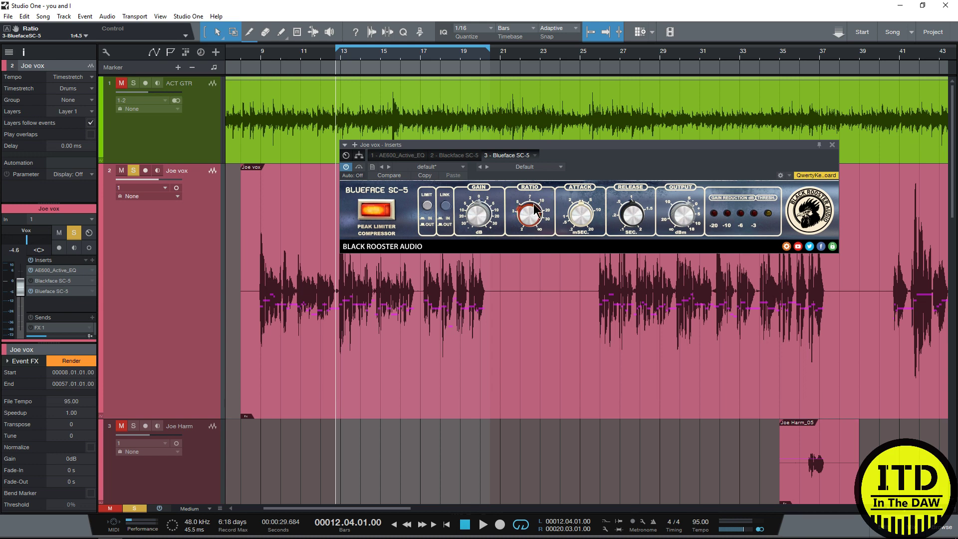
{"action": "key", "text": "space"}
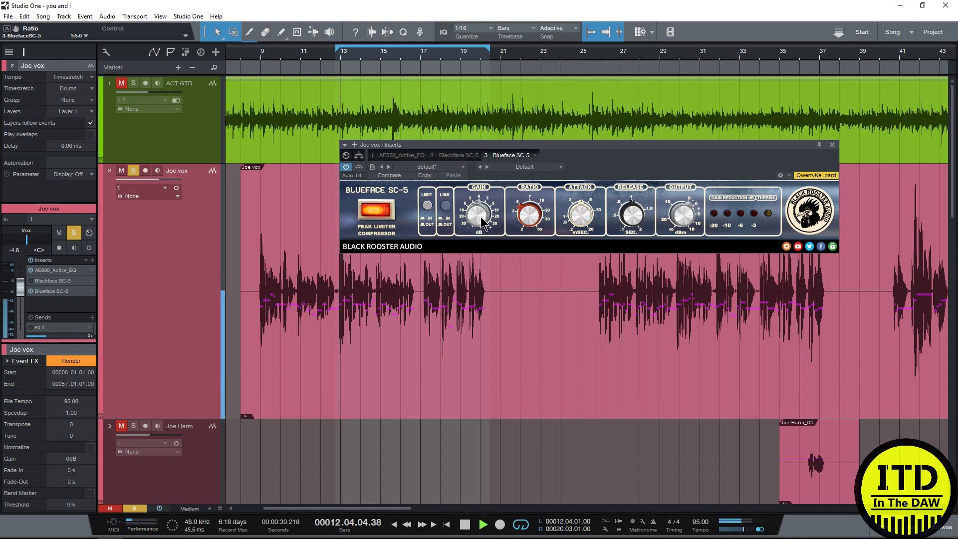
Step: Raise the Blueface SC-5 gain to 19 dB and audition it over the loop
{"action": "left_click_drag", "start_coordinate": [483, 205], "coordinate": [489, 194]}
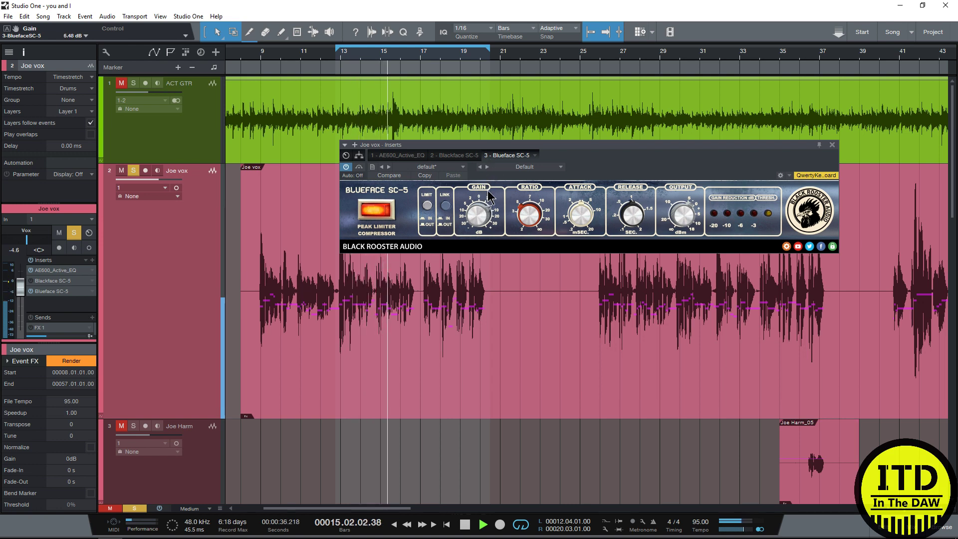
{"action": "key", "text": "space"}
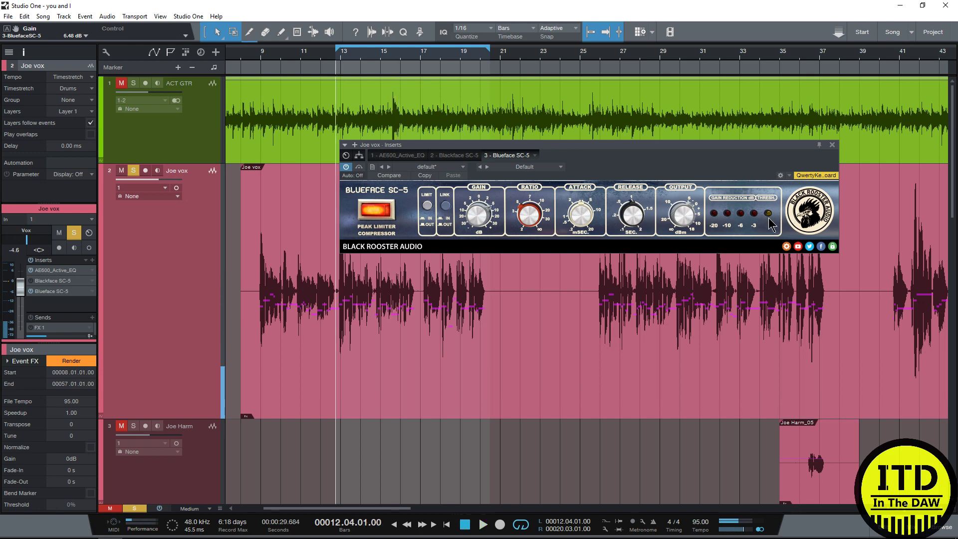
{"action": "key", "text": "space"}
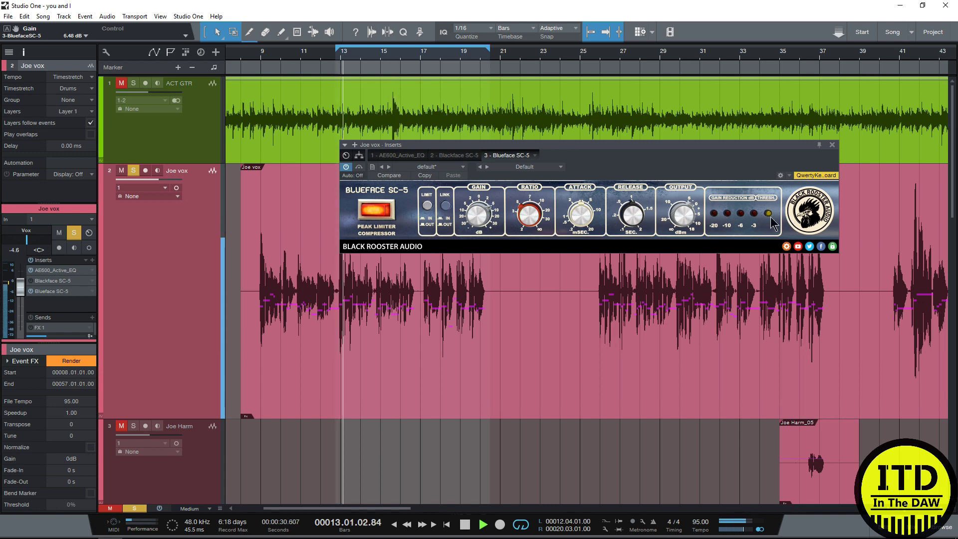
{"action": "key", "text": "space"}
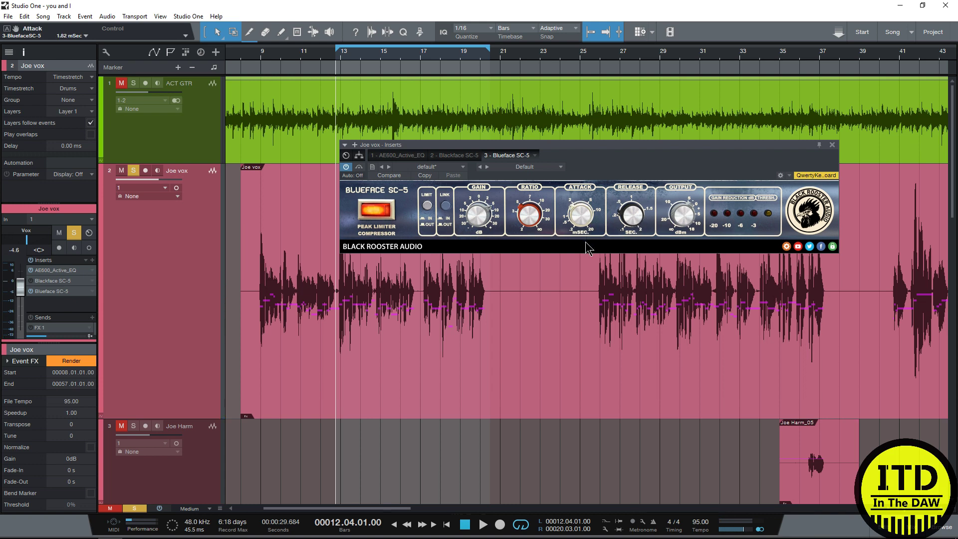
{"action": "key", "text": "space"}
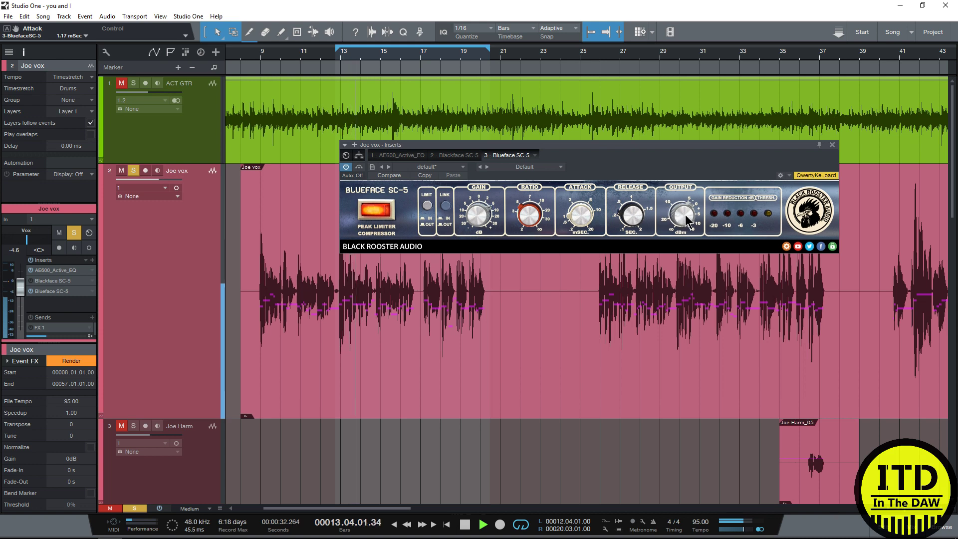
{"action": "key", "text": "space"}
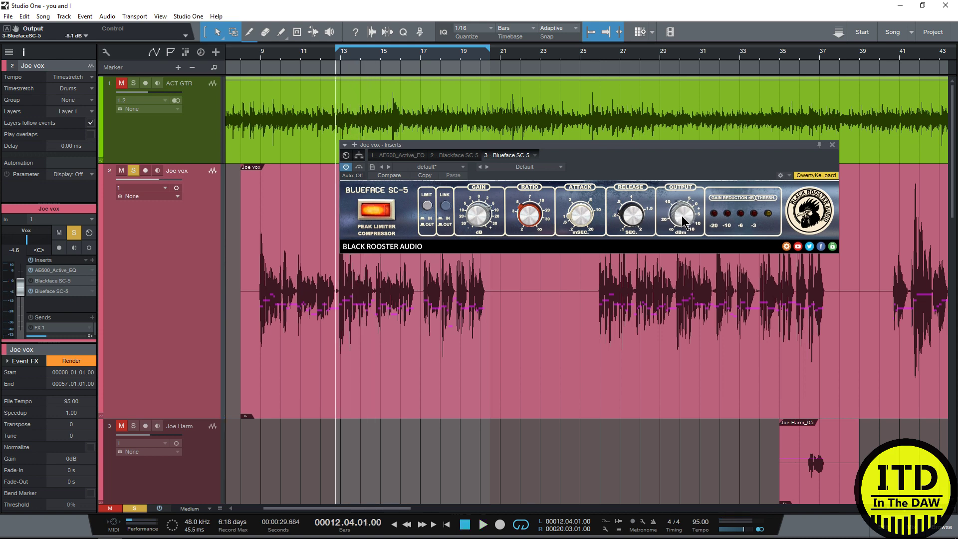
{"action": "key", "text": "space"}
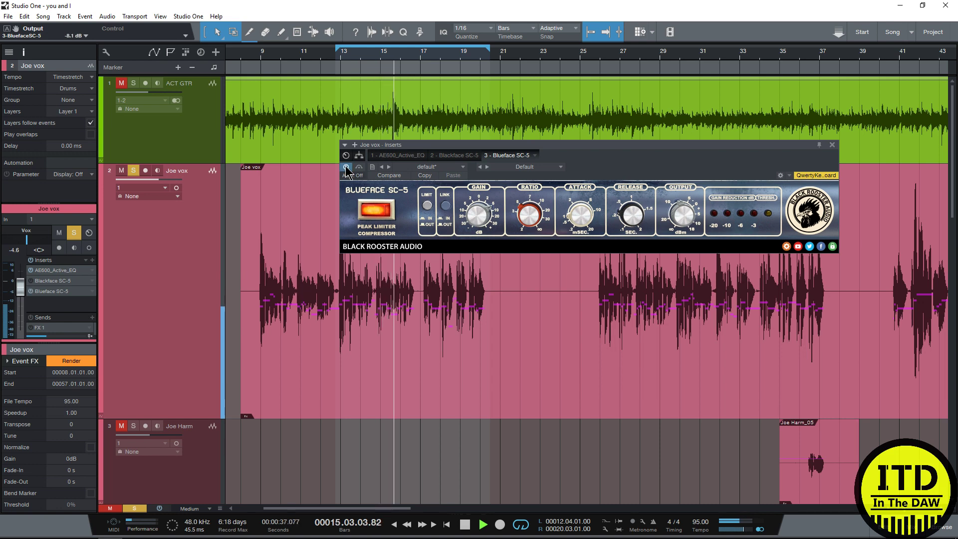
{"action": "key", "text": "space"}
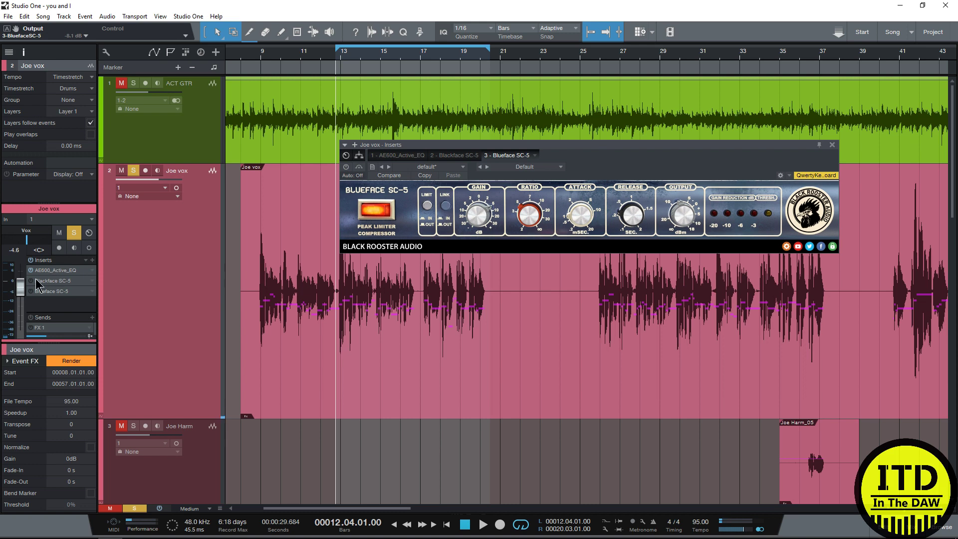
Step: Re-enable the Blueface SC-5 while the vocal loop plays
{"action": "key", "text": "space"}
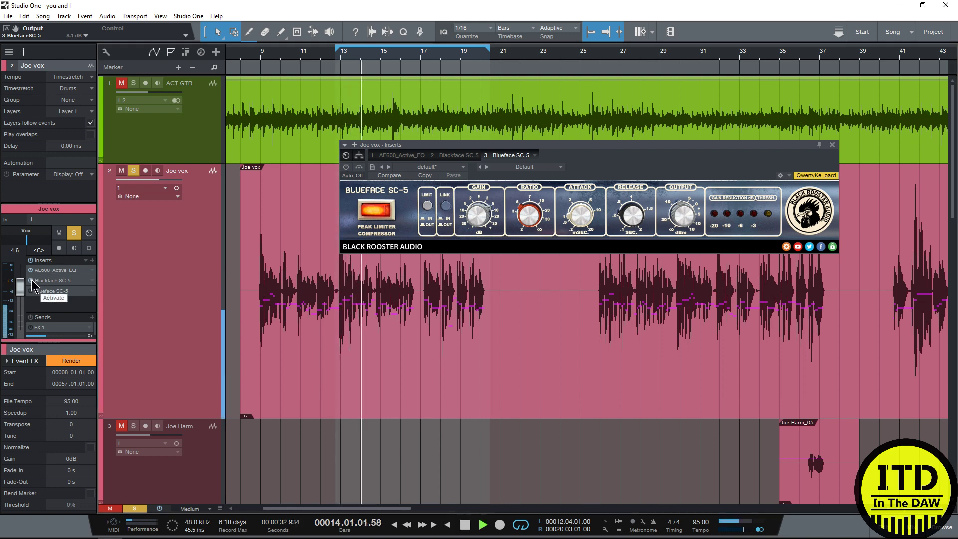
{"action": "left_click", "coordinate": [31, 291]}
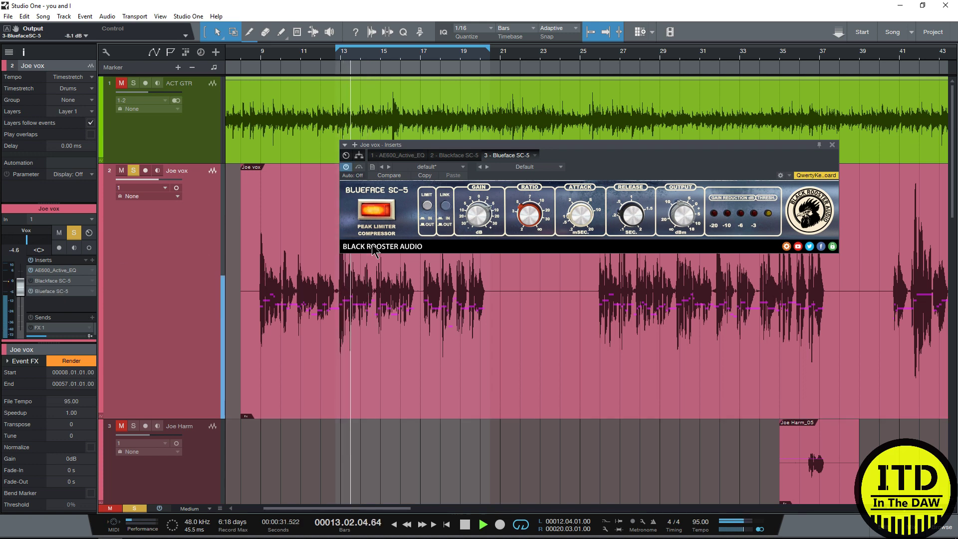
{"action": "key", "text": "space"}
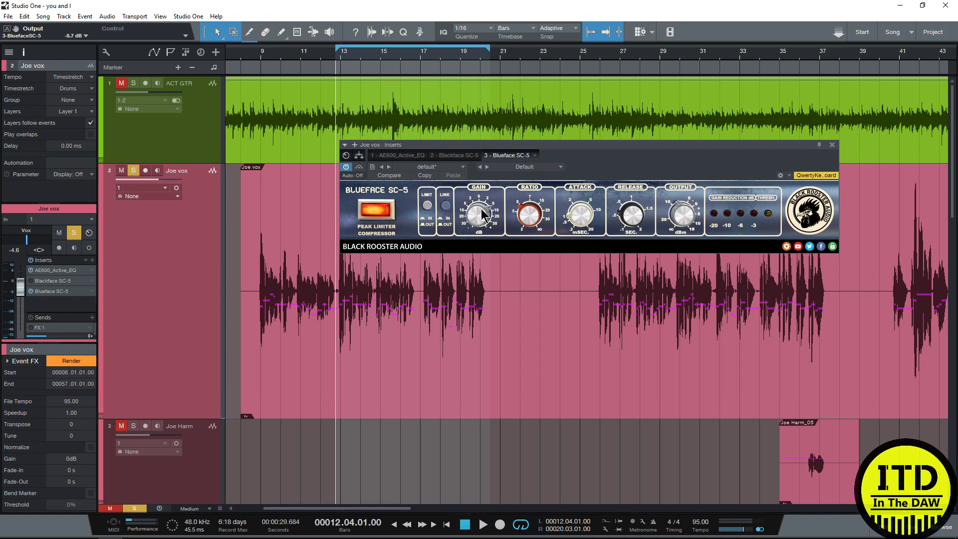
Step: Set Blueface SC-5 gain to about 8 dB and output to -10.1 dB, then view the Blackface SC-5
{"action": "mouse_move", "coordinate": [485, 215]}
{"action": "left_mouse_down"}
{"action": "mouse_move", "coordinate": [478, 221]}
{"action": "mouse_move", "coordinate": [486, 212]}
{"action": "left_mouse_up"}
{"action": "key", "text": "space"}
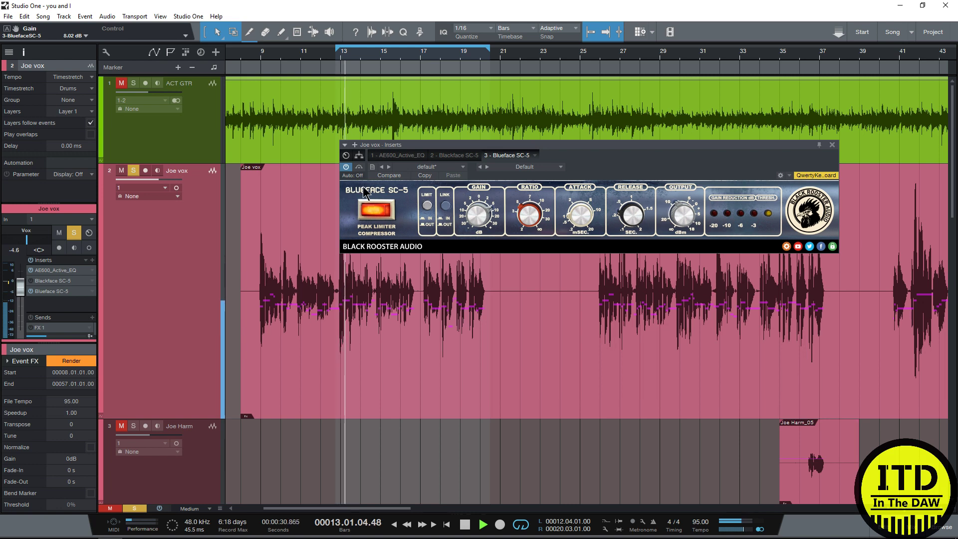
{"action": "left_click_drag", "start_coordinate": [669, 227], "coordinate": [669, 232]}
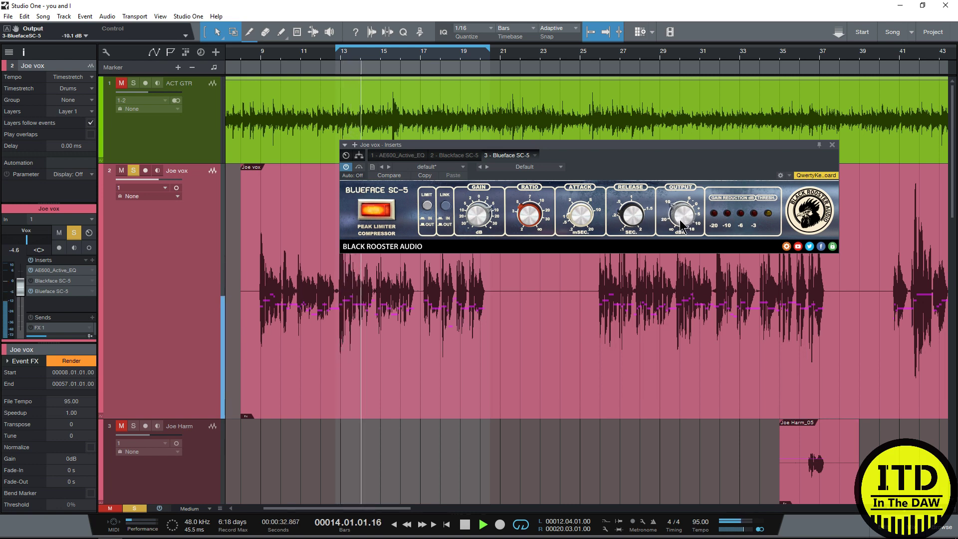
{"action": "left_click", "coordinate": [454, 155]}
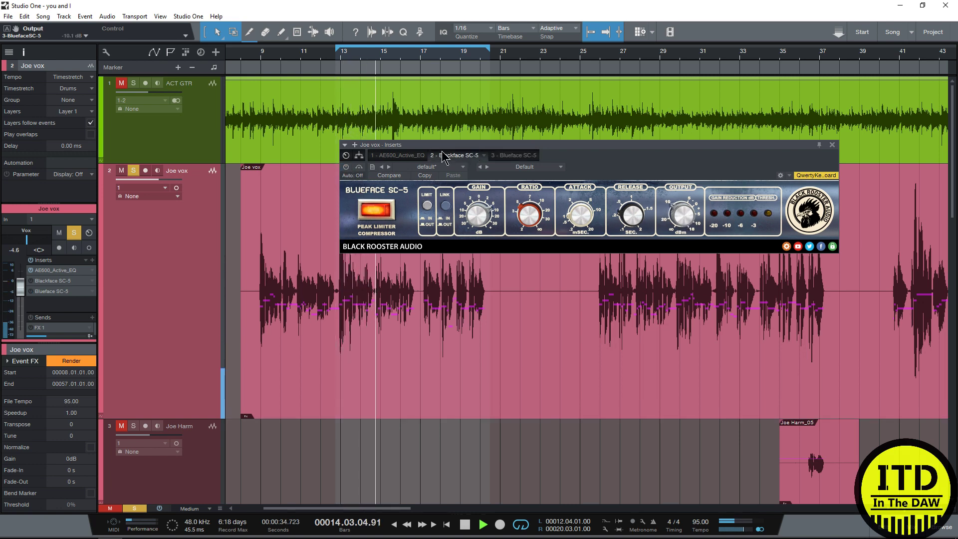
{"action": "key", "text": "space"}
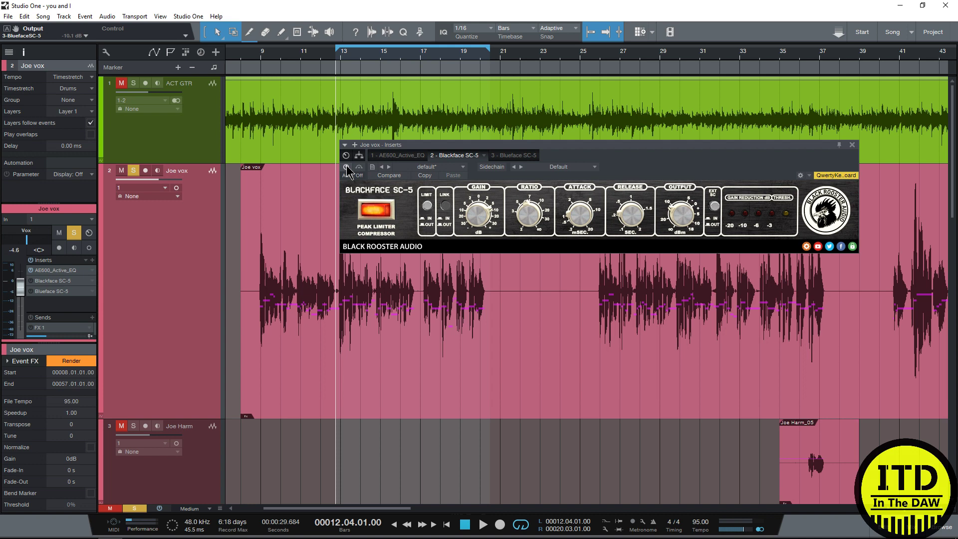
Step: Switch the Blackface SC-5 back on and audition the vocal with the Blueface SC-5 showing
{"action": "left_click", "coordinate": [345, 167]}
{"action": "left_click", "coordinate": [514, 155]}
{"action": "key", "text": "space"}
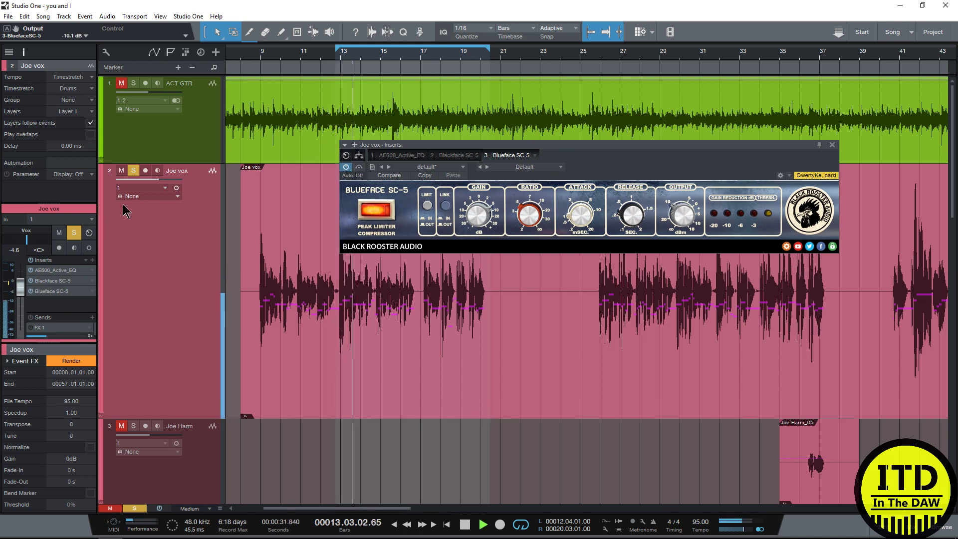
{"action": "key", "text": "space"}
Step: Unsolo Joe vox and bring up the full mixer console during playback
{"action": "left_click", "coordinate": [74, 232]}
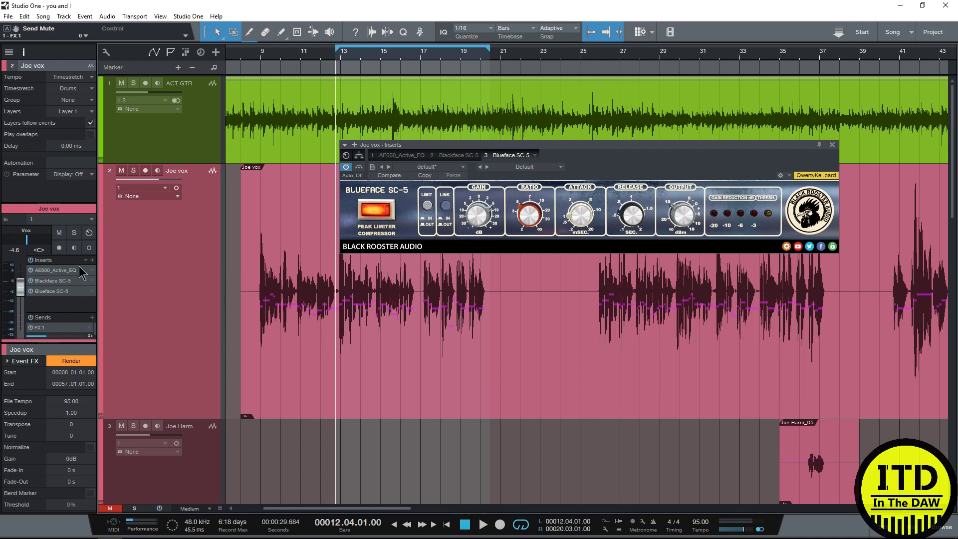
{"action": "key", "text": "space"}
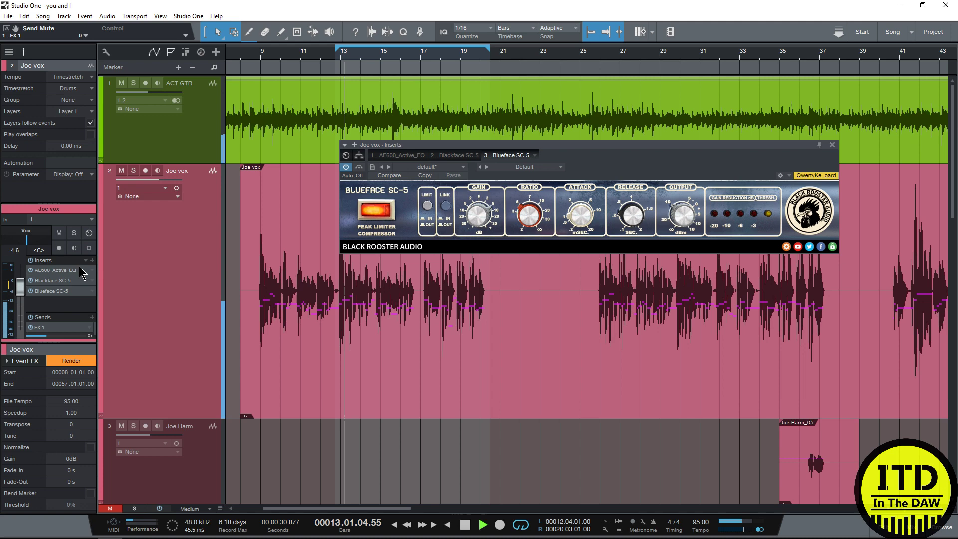
{"action": "key", "text": "F3"}
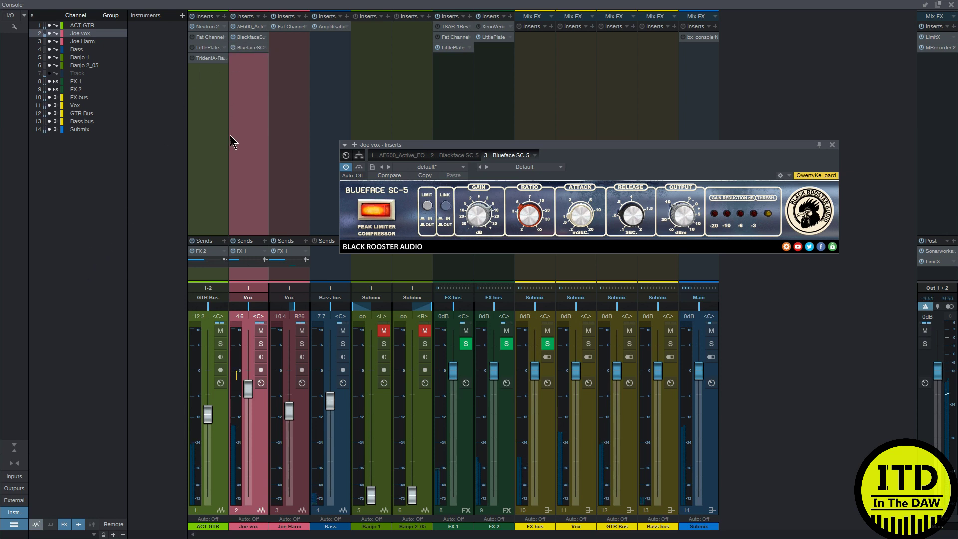
{"action": "left_click", "coordinate": [233, 47]}
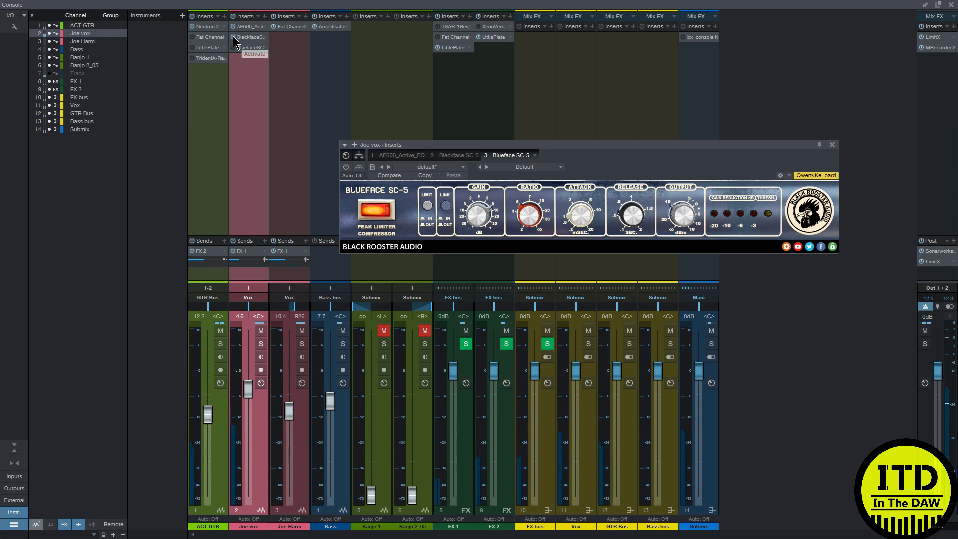
{"action": "left_click", "coordinate": [233, 47]}
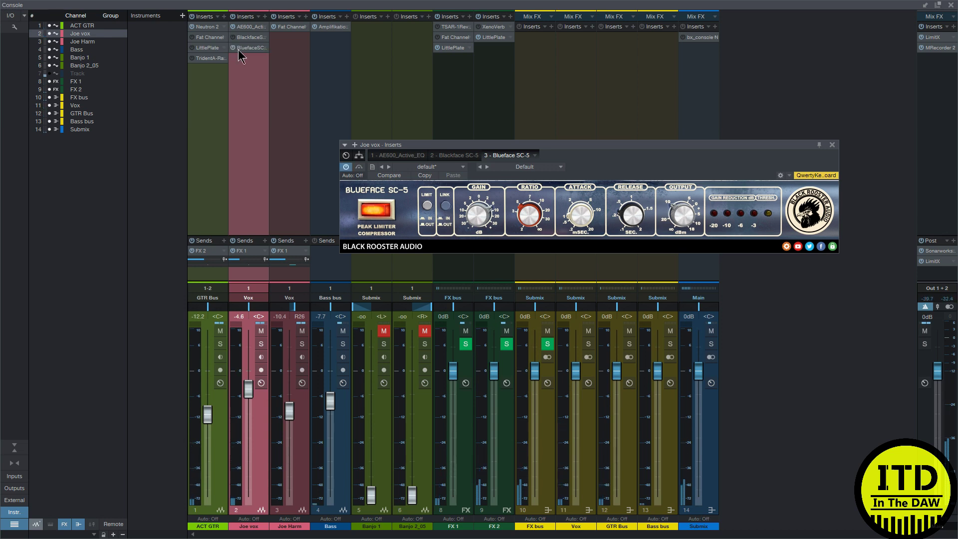